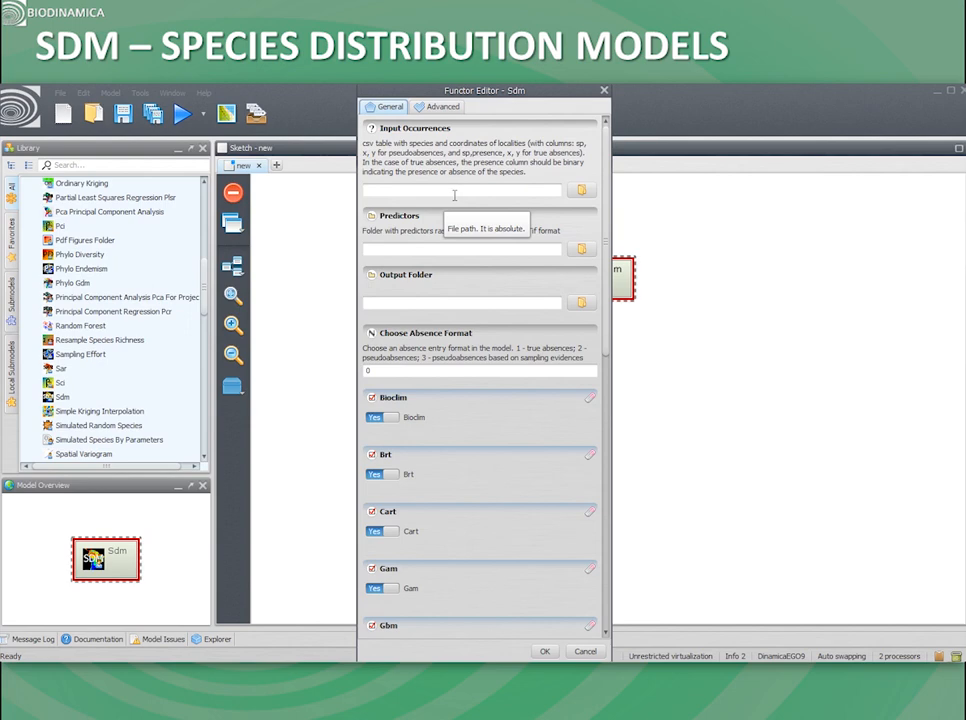
# Step: Load Sp_SDM.csv from the BioDinamica_data_curso folder on drive E as the Sdm functor's input occurrences
pyautogui.moveTo(562, 155)
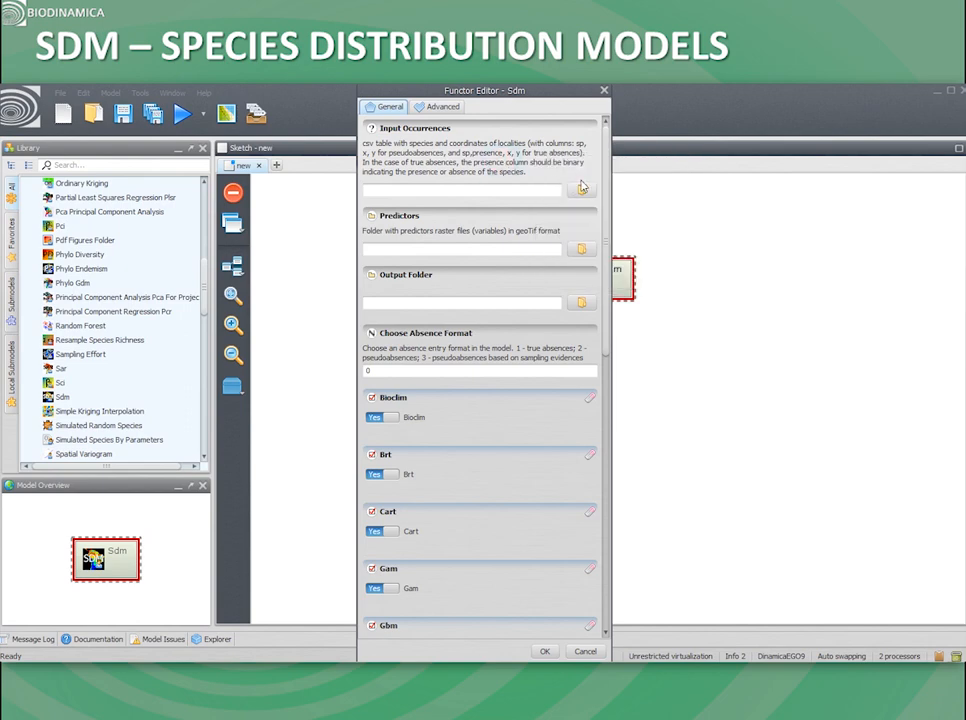
pyautogui.click(581, 188)
pyautogui.click(449, 116)
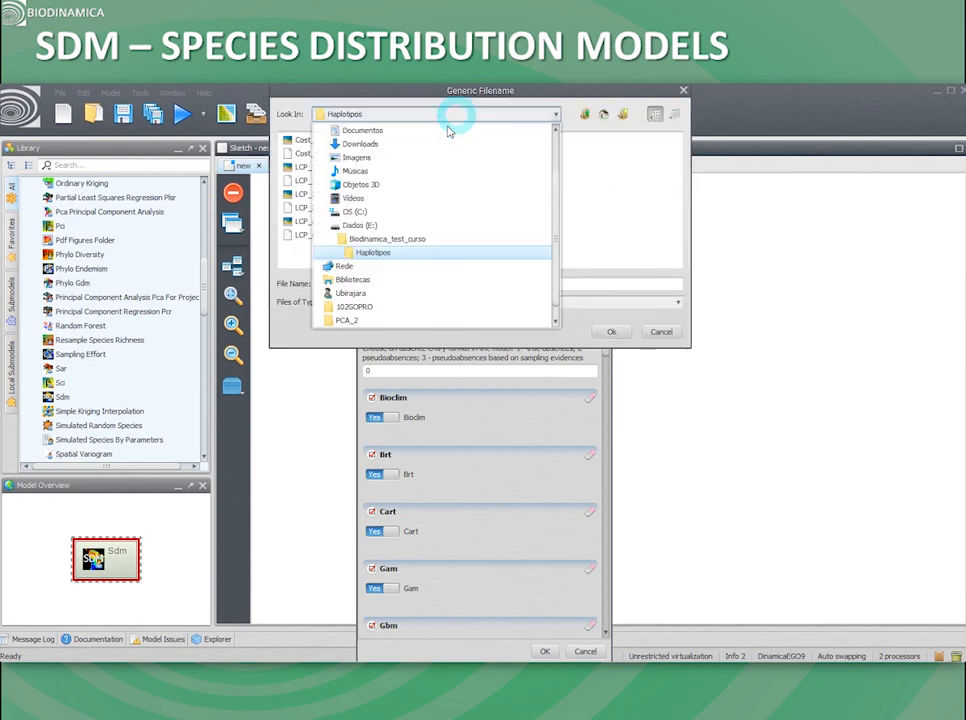
pyautogui.click(369, 226)
pyautogui.doubleClick(593, 141)
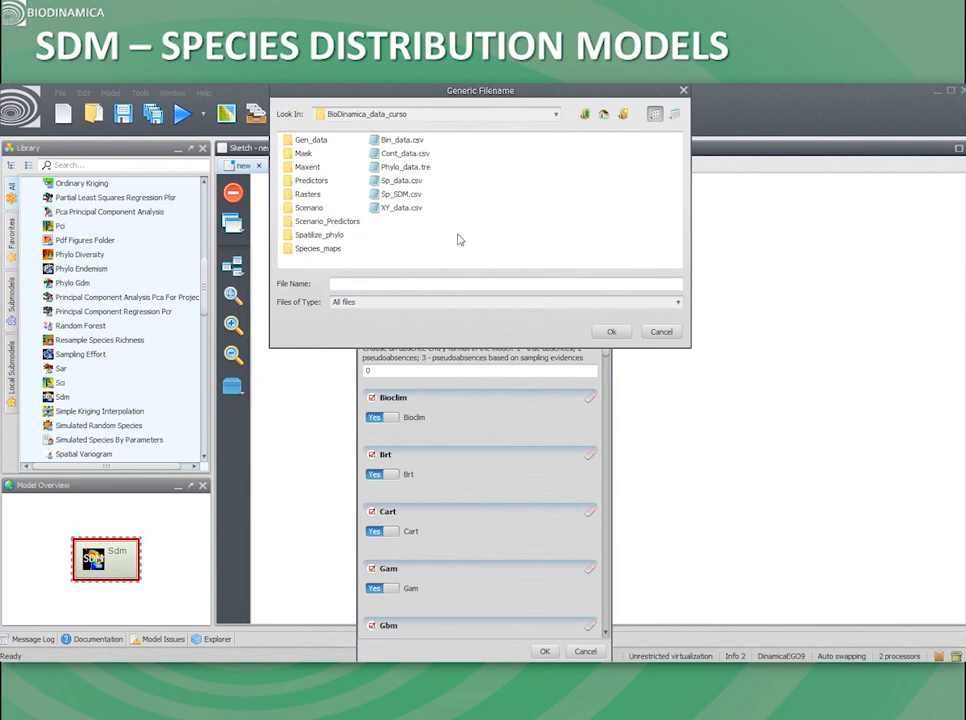
pyautogui.doubleClick(398, 195)
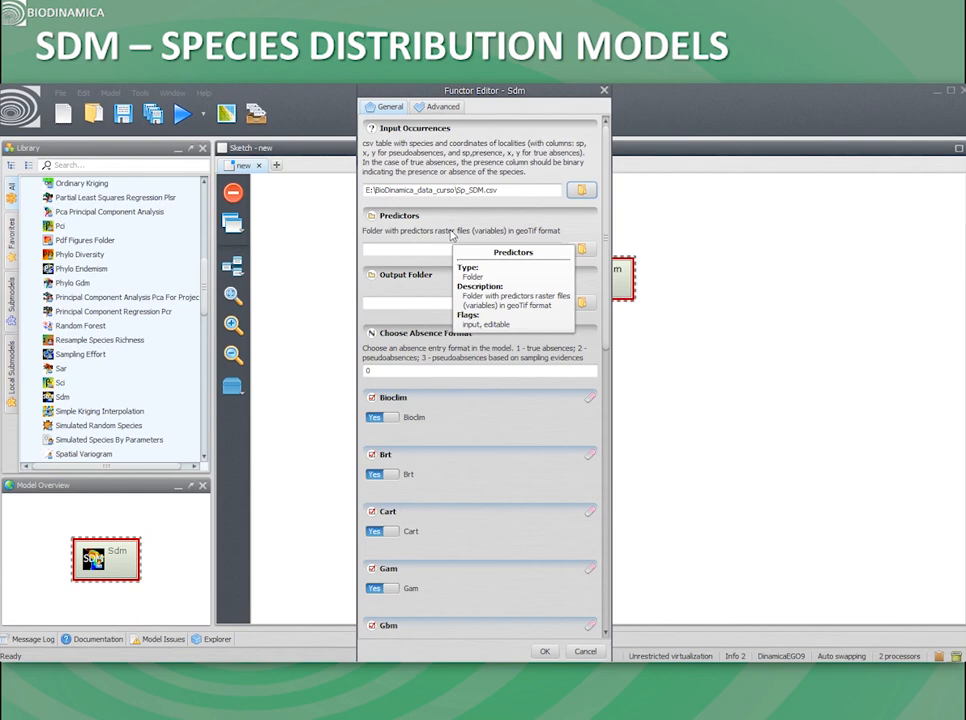
# Step: Set the predictors folder to E:\BioDinamica_data_curso\Predictors and the output folder to E:\Biodinamica_test_curso\SDM
pyautogui.click(582, 250)
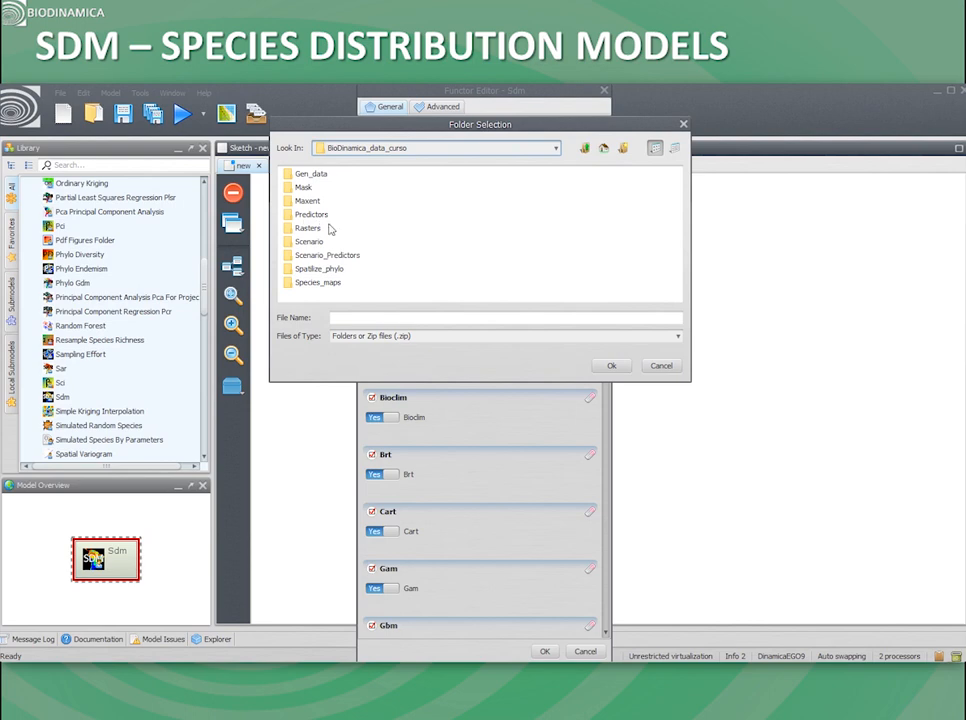
pyautogui.doubleClick(324, 218)
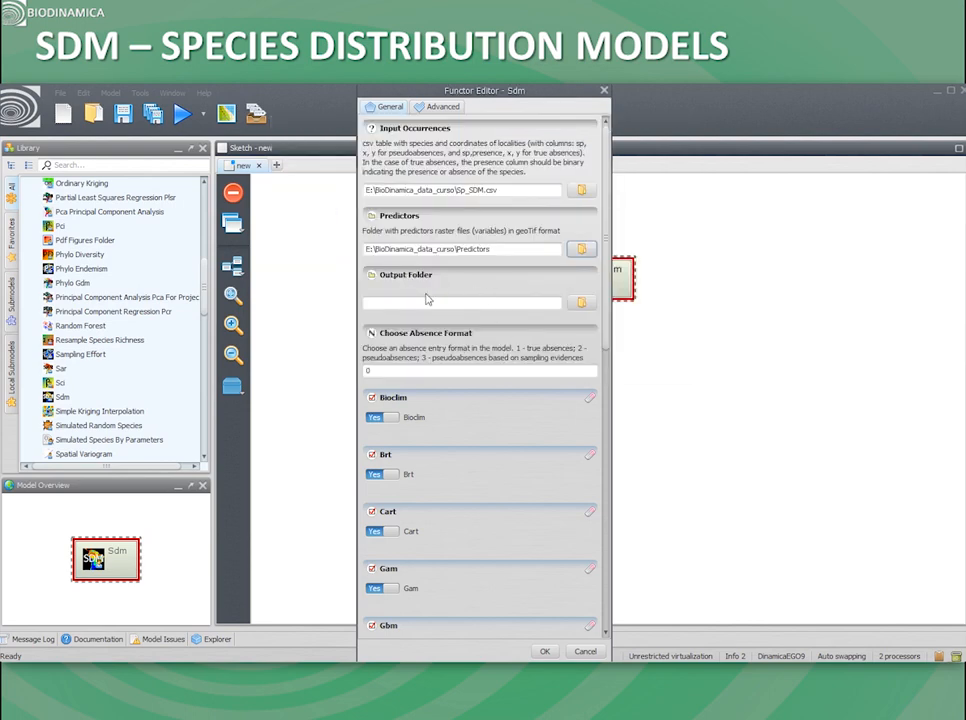
pyautogui.click(581, 303)
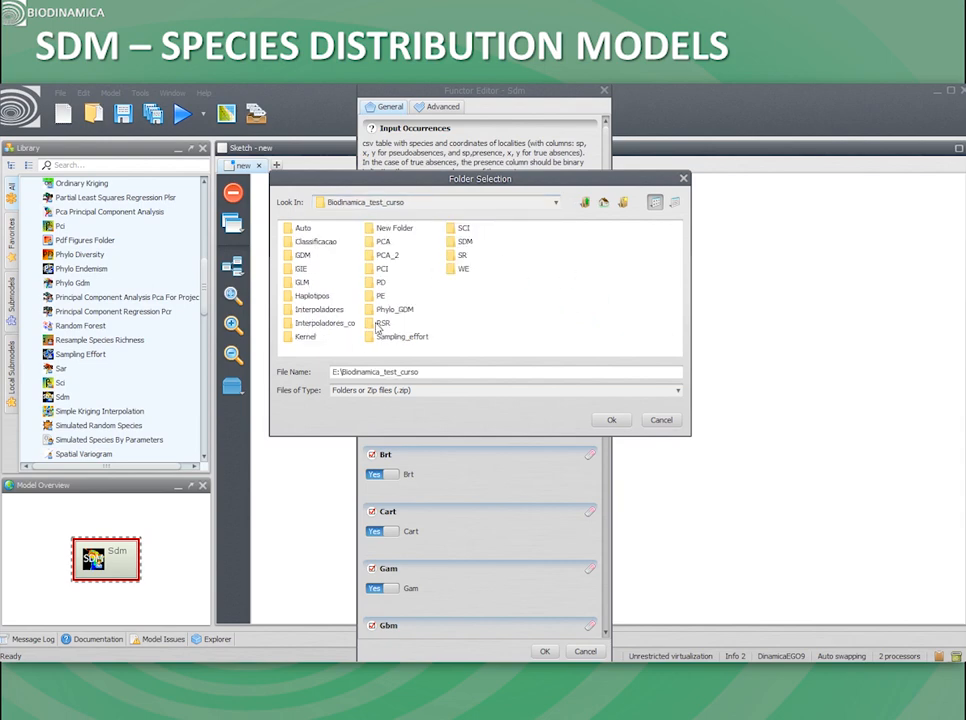
pyautogui.click(460, 243)
pyautogui.click(611, 420)
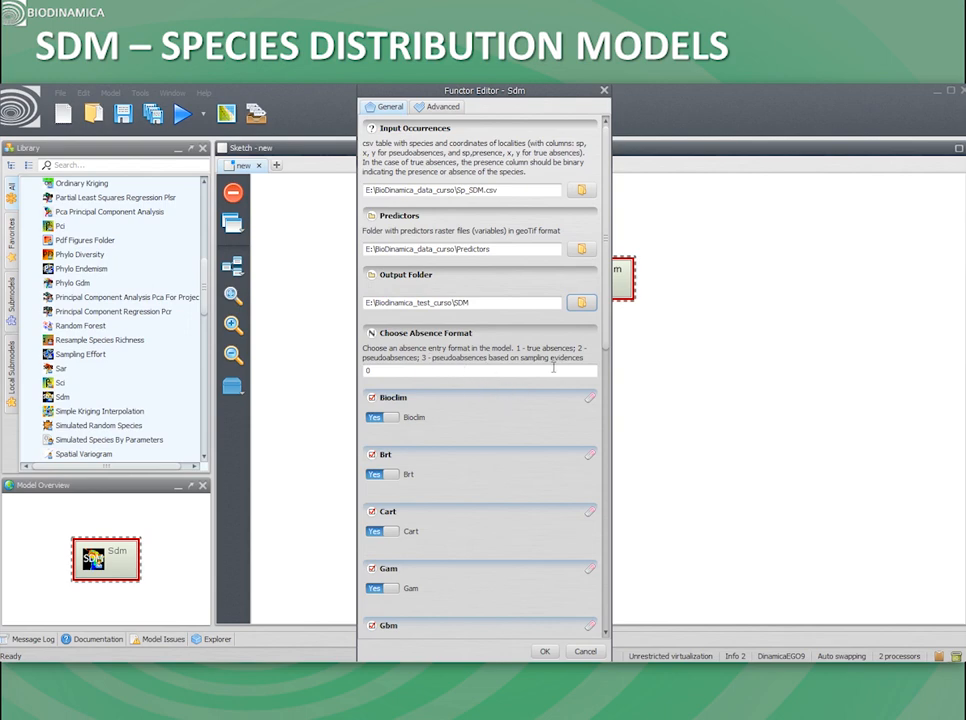
# Step: Set the absence format to 2 for pseudoabsences and look through the list of modelling algorithms
pyautogui.doubleClick(384, 369)
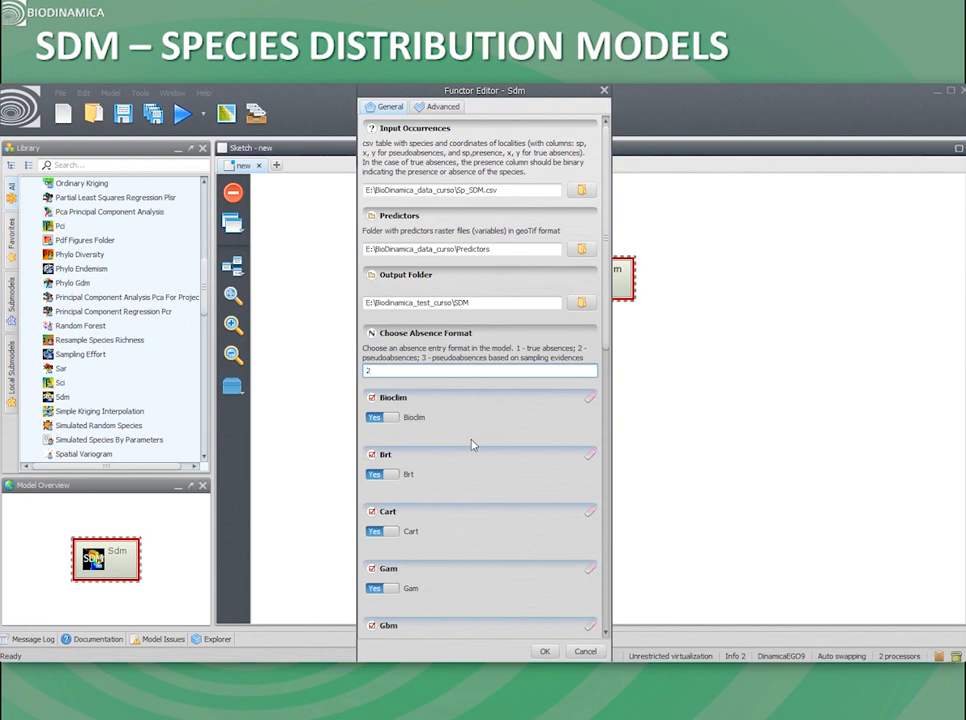
pyautogui.moveTo(606, 290); pyautogui.dragTo(611, 386)
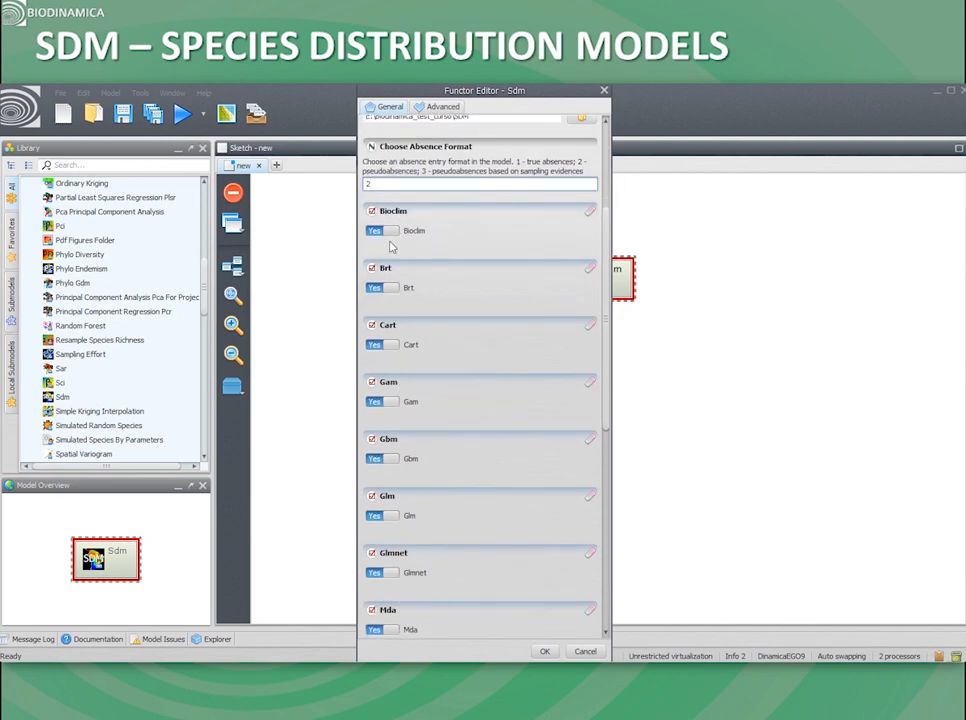
pyautogui.moveTo(604, 365); pyautogui.dragTo(608, 540)
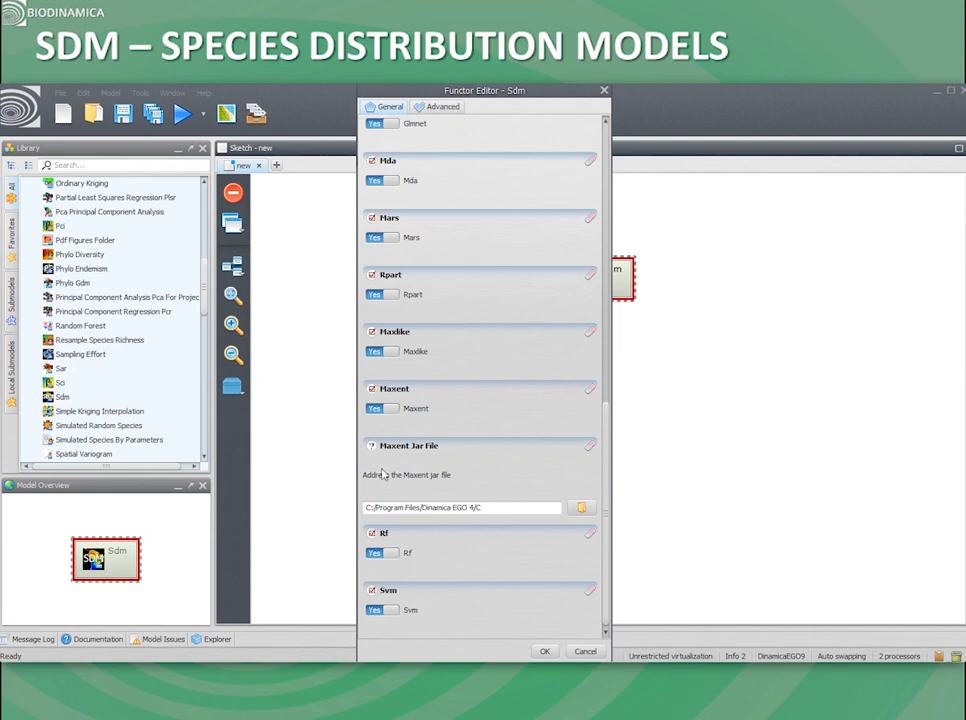
# Step: Set the Maxent jar file to maxent.jar from the Maxent folder in E:\BioDinamica_data_curso
pyautogui.click(581, 507)
pyautogui.moveTo(545, 394); pyautogui.dragTo(437, 155)
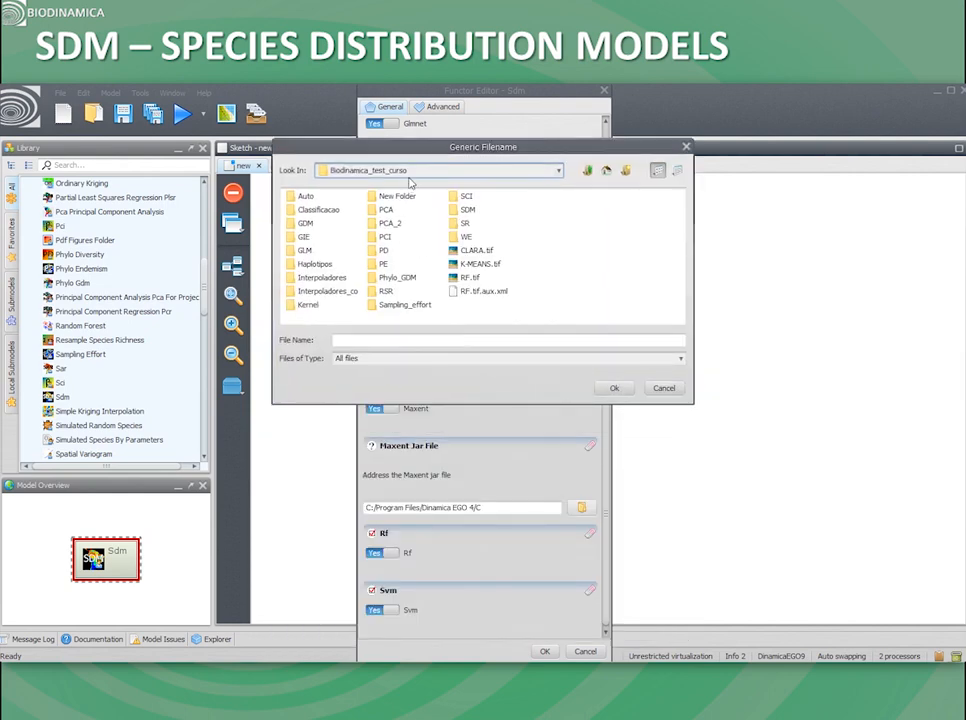
pyautogui.click(414, 171)
pyautogui.click(376, 215)
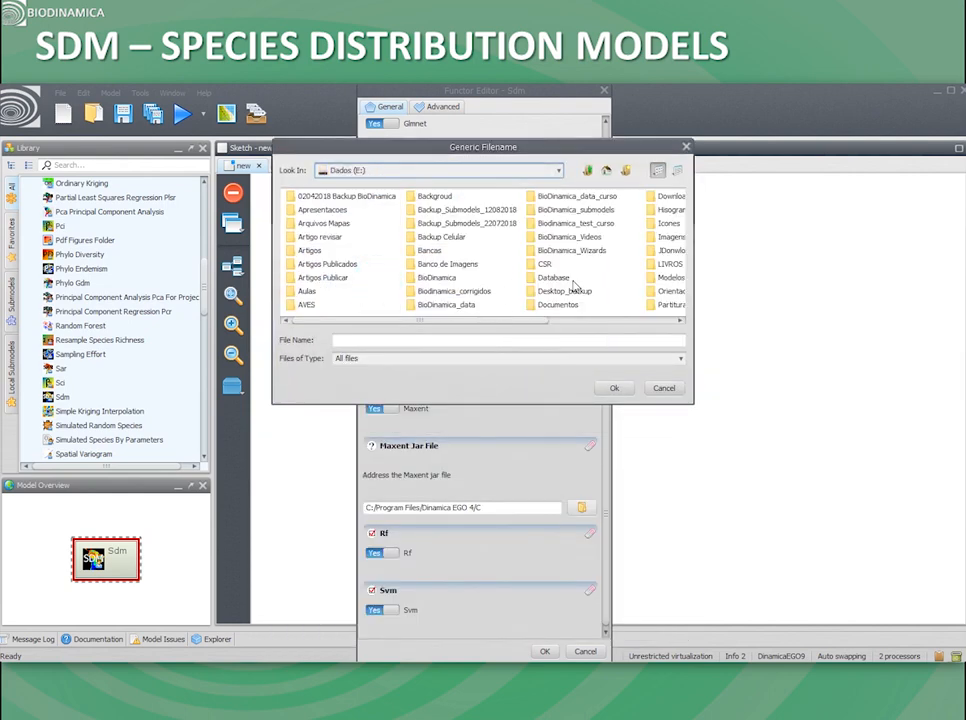
pyautogui.doubleClick(575, 197)
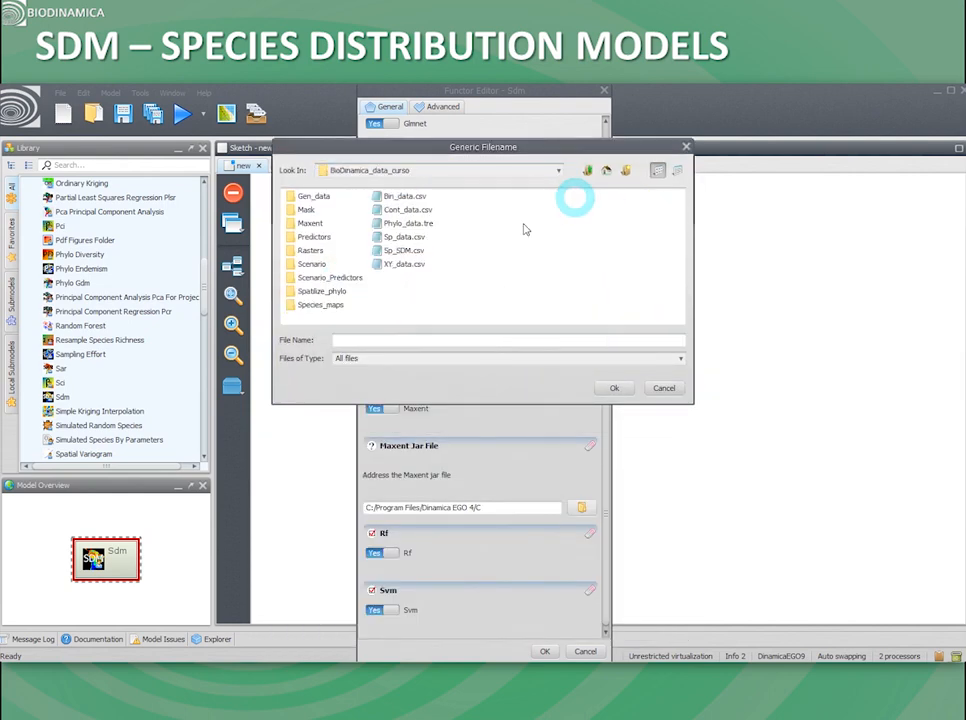
pyautogui.doubleClick(310, 223)
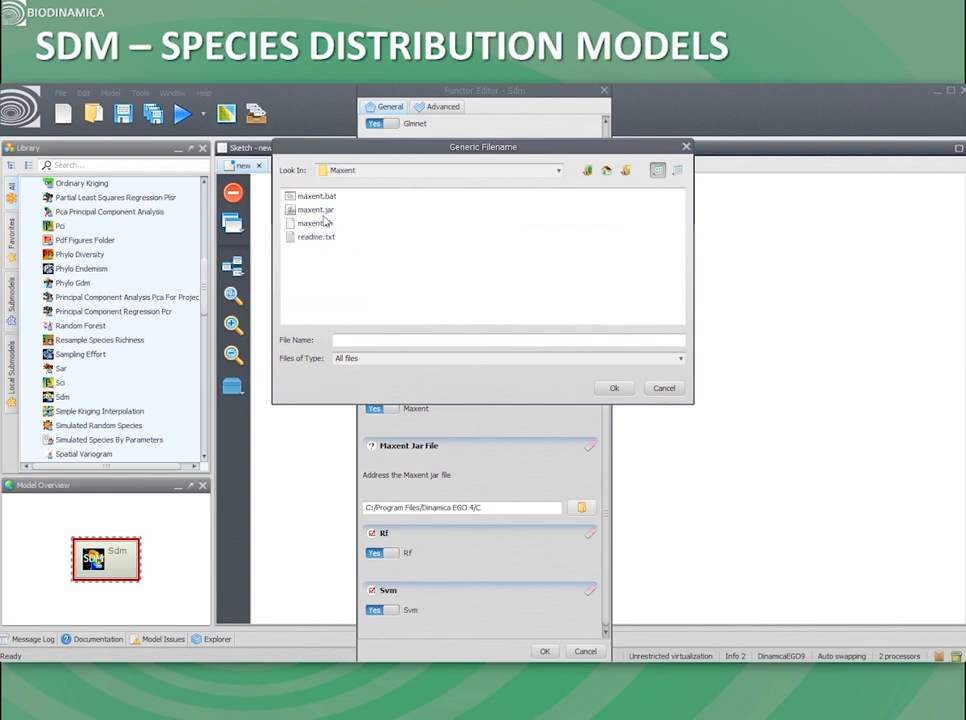
pyautogui.click(314, 210)
pyautogui.click(612, 388)
pyautogui.moveTo(605, 606); pyautogui.dragTo(585, 313)
pyautogui.scroll(-10, 571, 455)
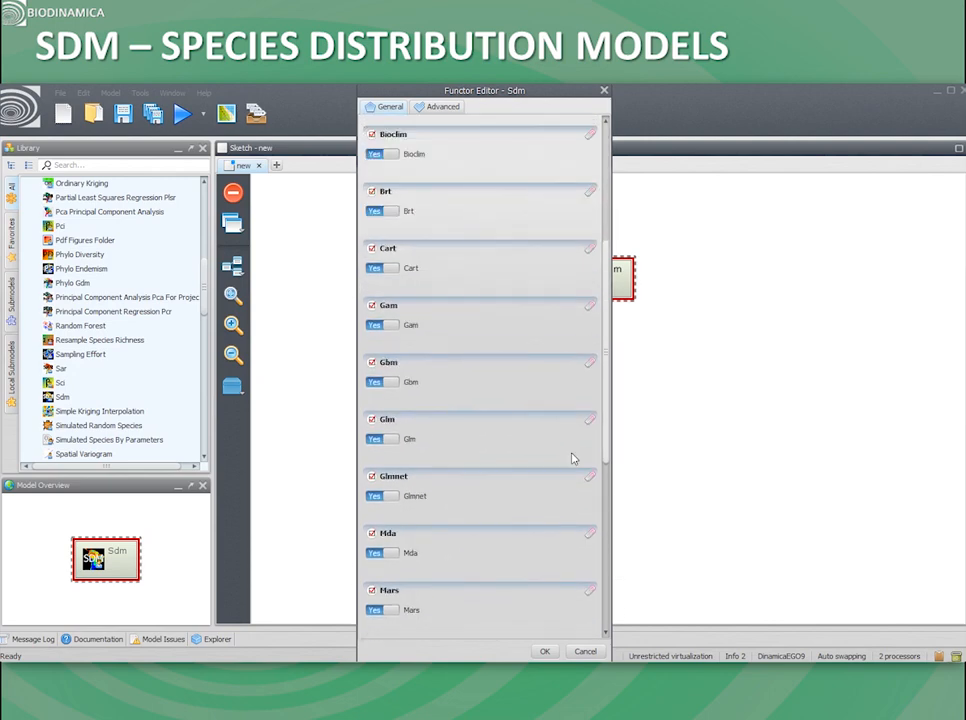
# Step: Enable the advanced option to use a custom mask for each species
pyautogui.click(428, 107)
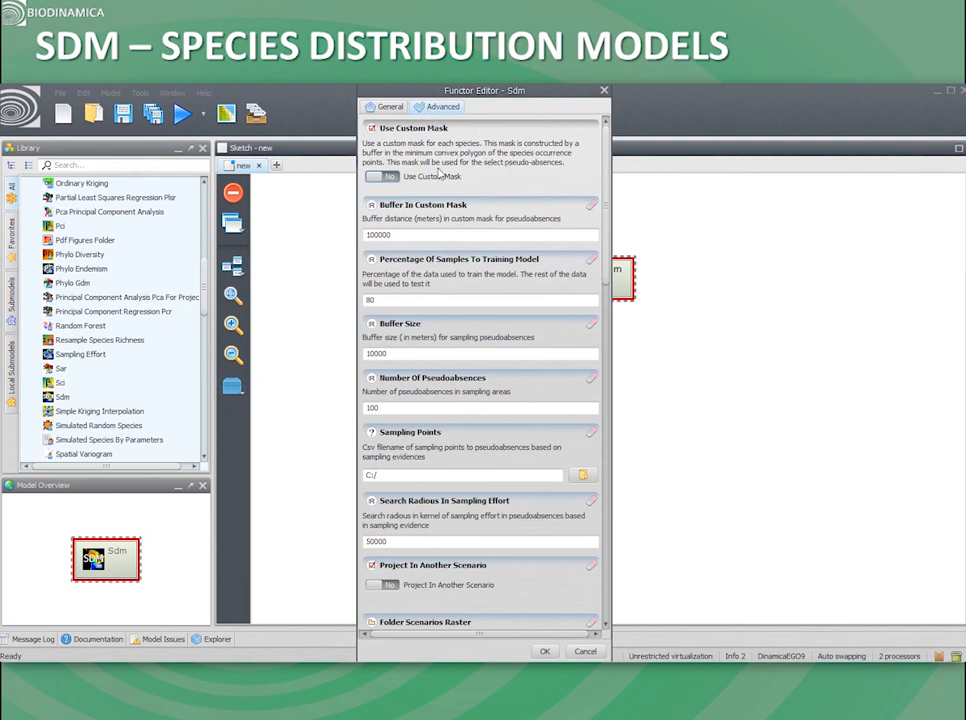
pyautogui.moveTo(446, 166)
pyautogui.click(393, 178)
# Step: Examine the custom mask buffer, training percentage, pseudoabsence buffer size and number, and sampling-effort search radius settings
pyautogui.doubleClick(399, 236)
pyautogui.click(388, 235)
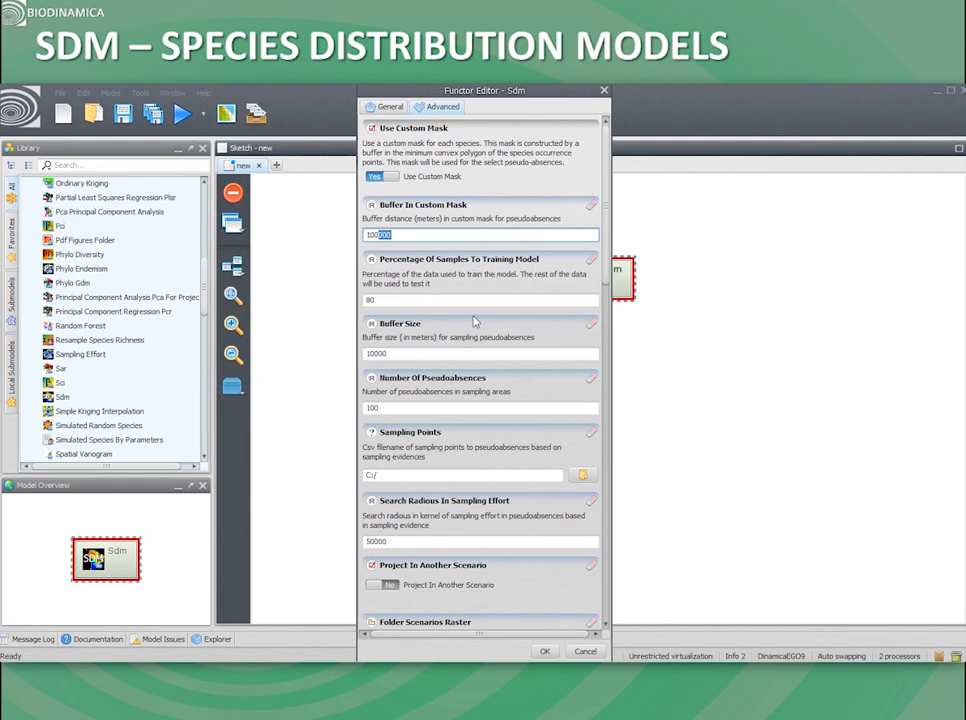
pyautogui.doubleClick(377, 301)
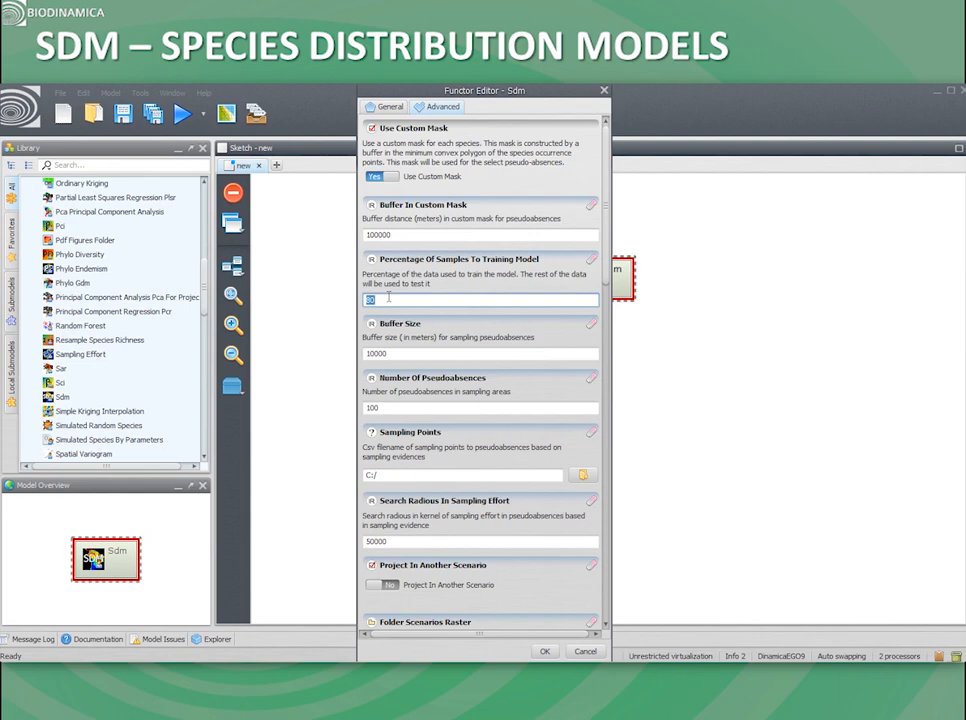
pyautogui.doubleClick(404, 351)
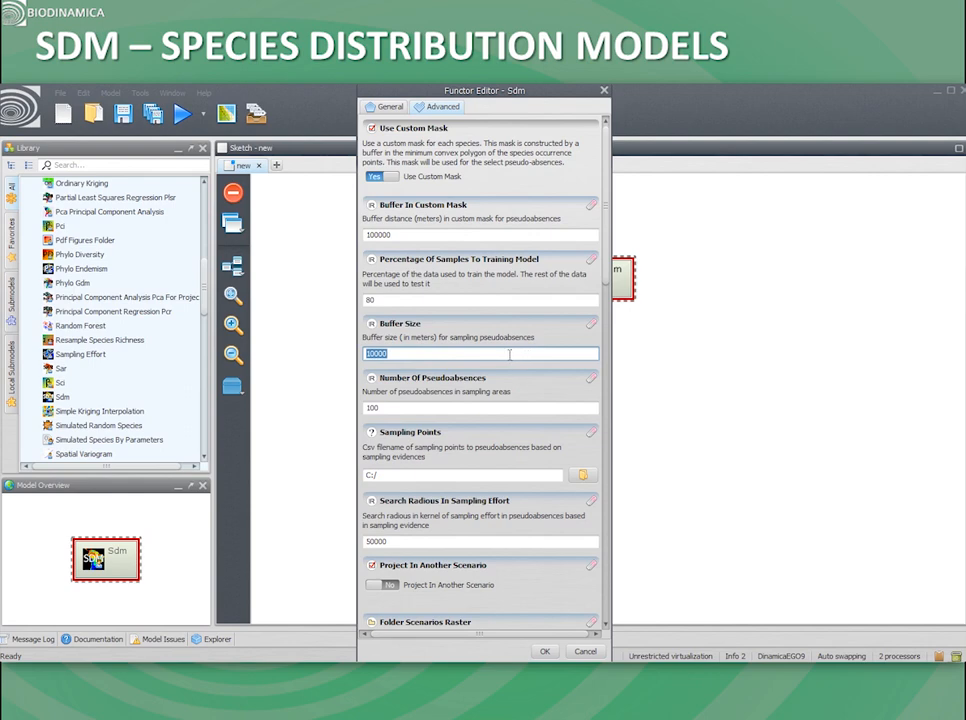
pyautogui.click(397, 353)
pyautogui.moveTo(397, 353); pyautogui.dragTo(372, 353)
pyautogui.press('Tab')
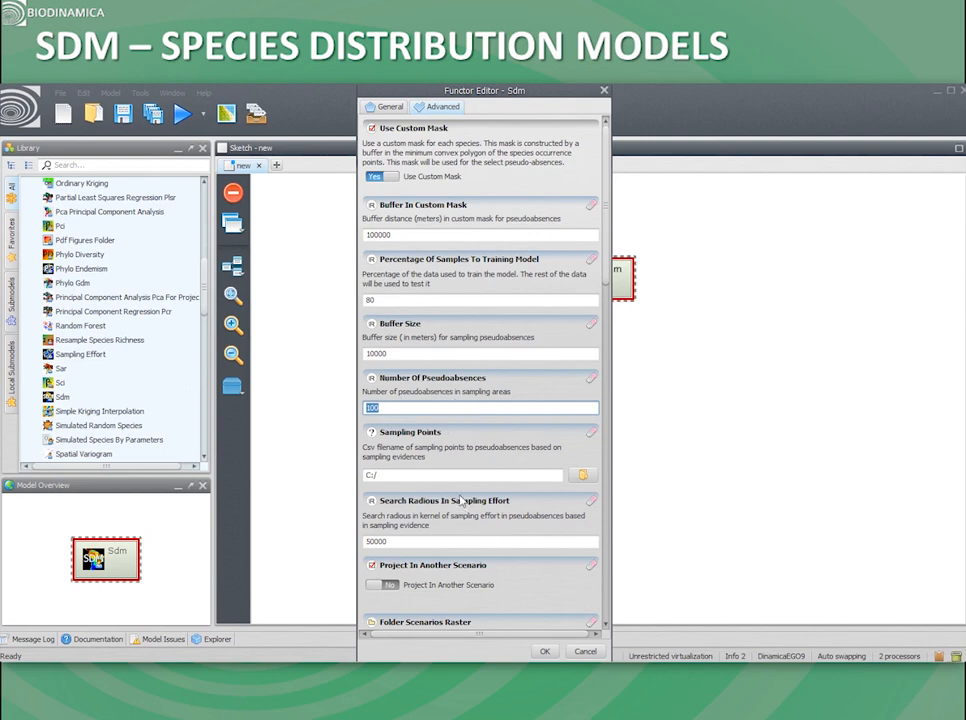
pyautogui.moveTo(411, 461)
pyautogui.scroll(-5, 416, 217)
pyautogui.doubleClick(416, 217)
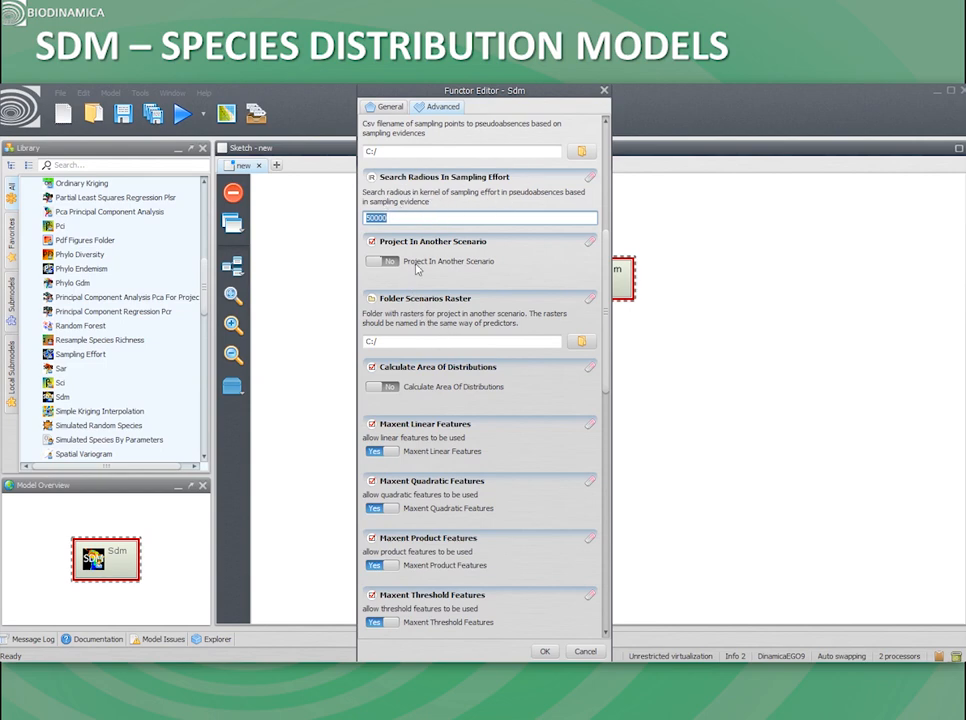
# Step: Try out the Project In Another Scenario and Calculate Area Of Distributions options
pyautogui.click(374, 261)
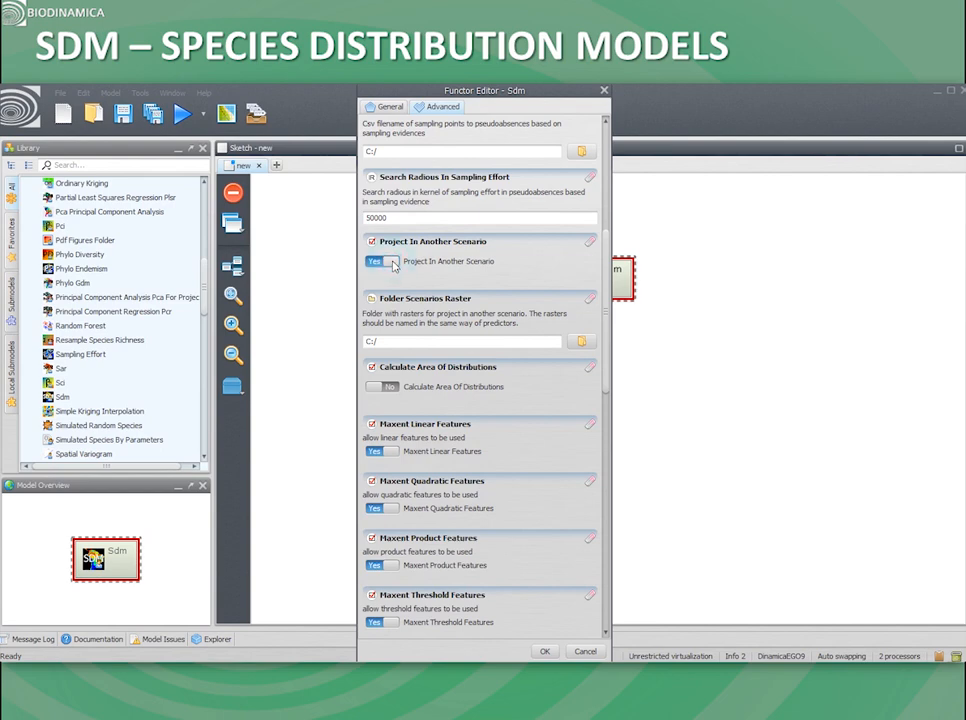
pyautogui.click(374, 262)
pyautogui.moveTo(605, 314); pyautogui.dragTo(609, 339)
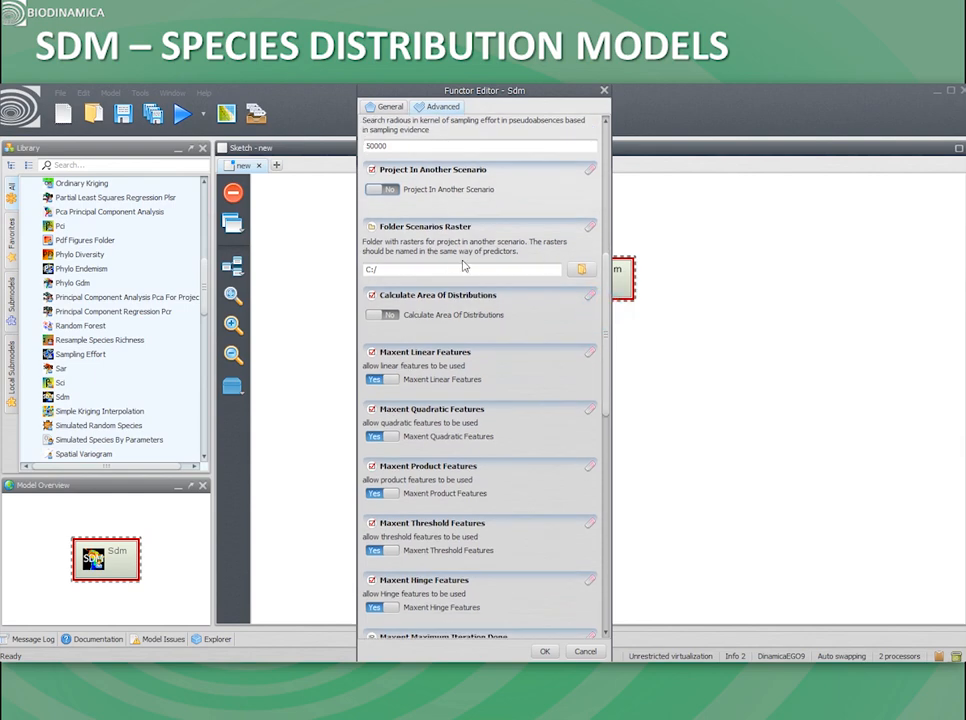
pyautogui.scroll(-1, 530, 300)
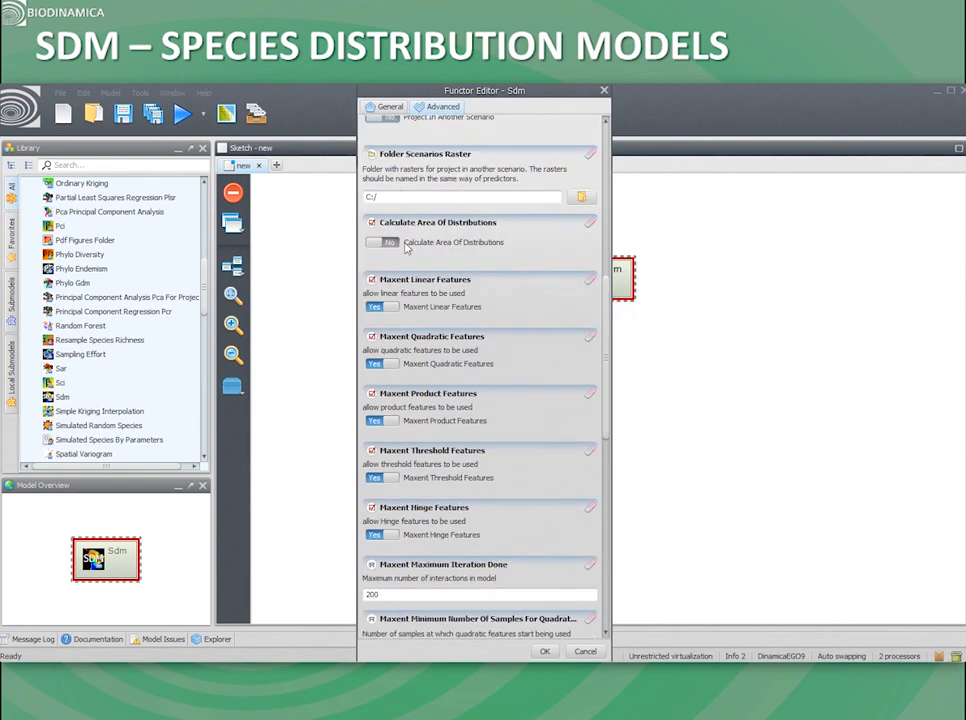
pyautogui.click(393, 245)
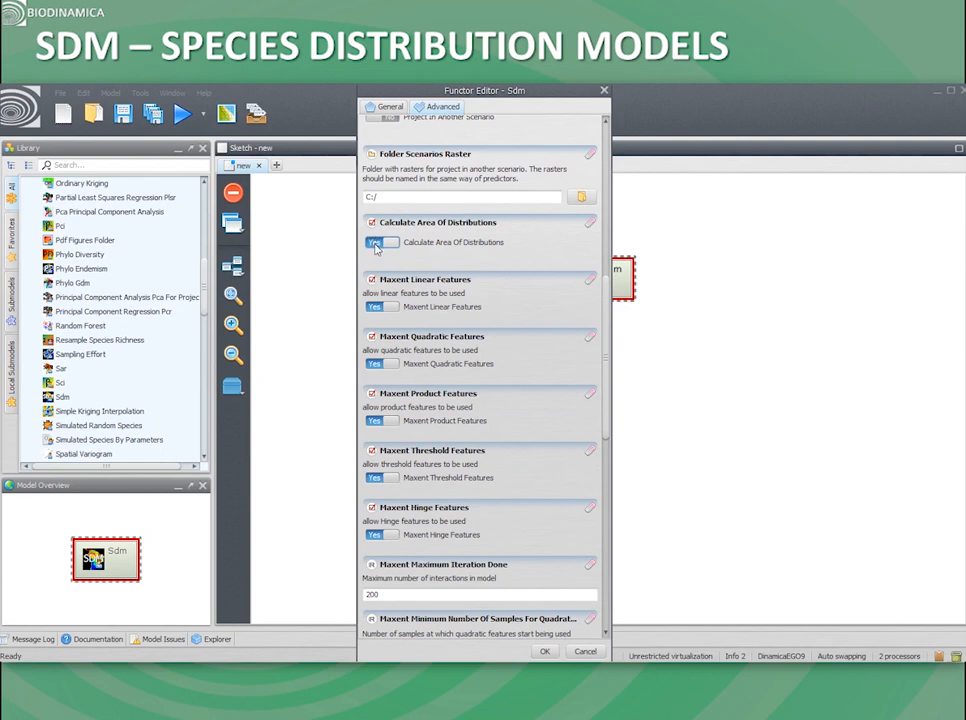
pyautogui.click(394, 252)
# Step: Review the remaining Maxent and Random Forest parameters and accept the Sdm functor settings
pyautogui.scroll(-2, 600, 360)
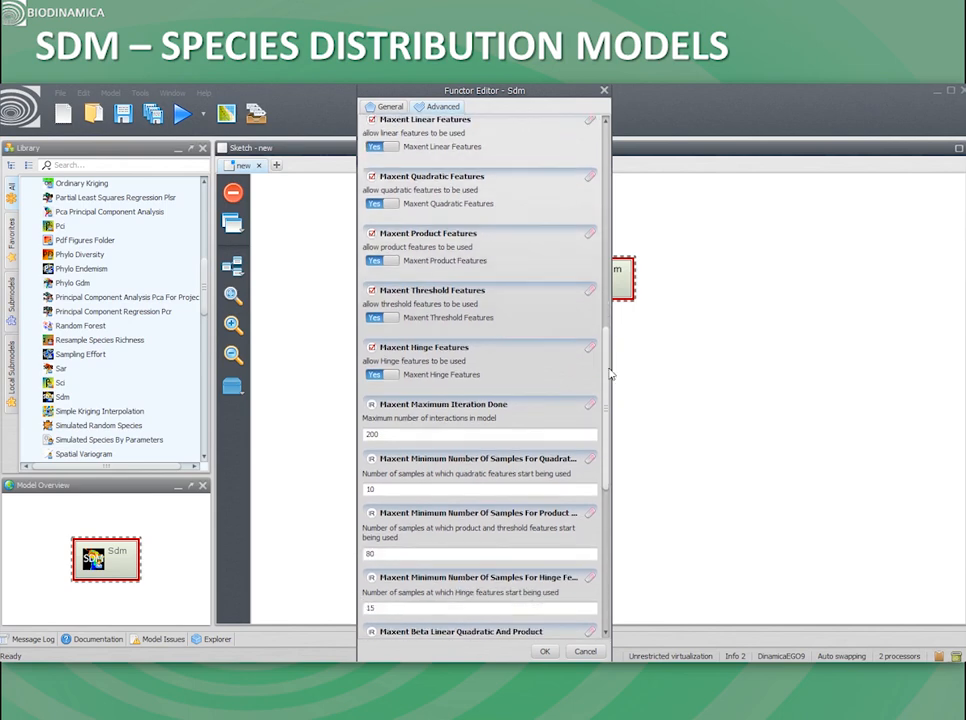
pyautogui.moveTo(607, 373); pyautogui.dragTo(610, 512)
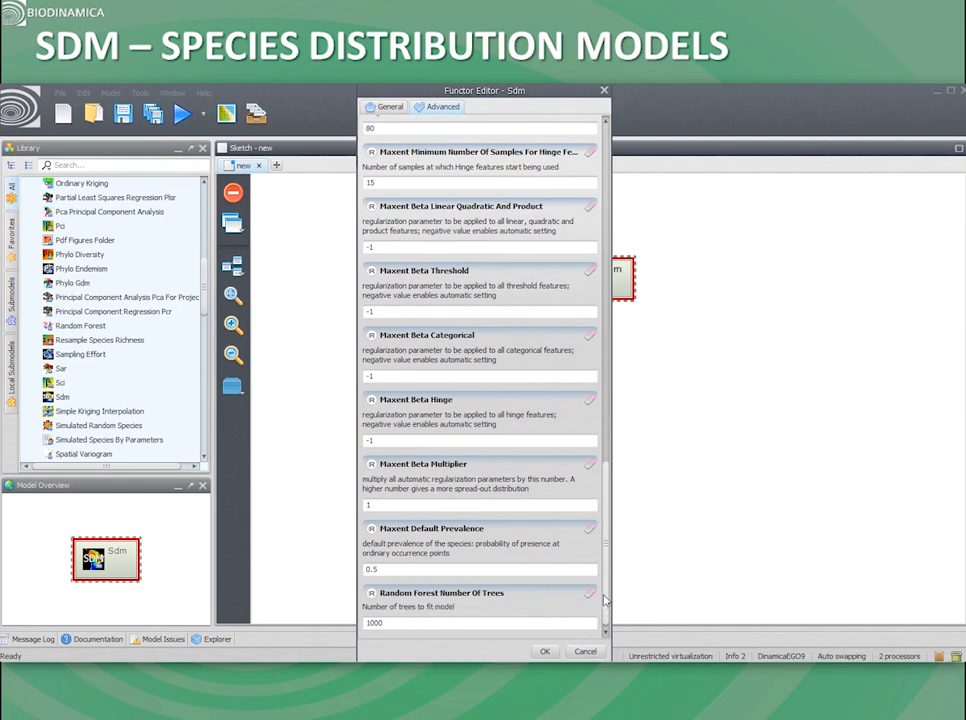
pyautogui.click(545, 651)
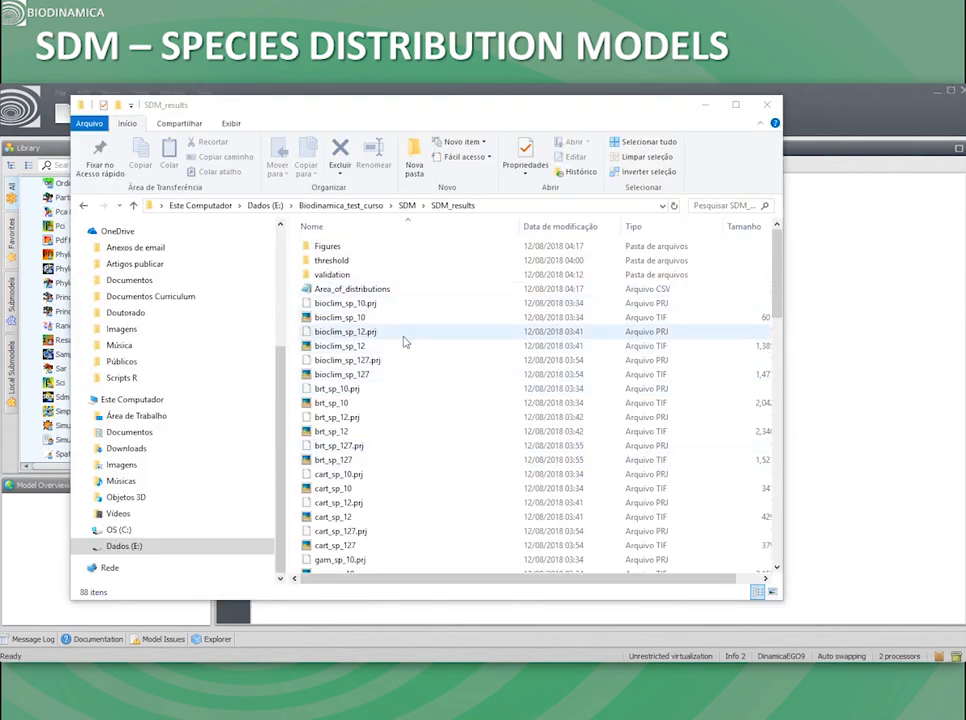
# Step: Look through the model output files in the SDM_results folder in File Explorer
pyautogui.scroll(-15, 427, 356)
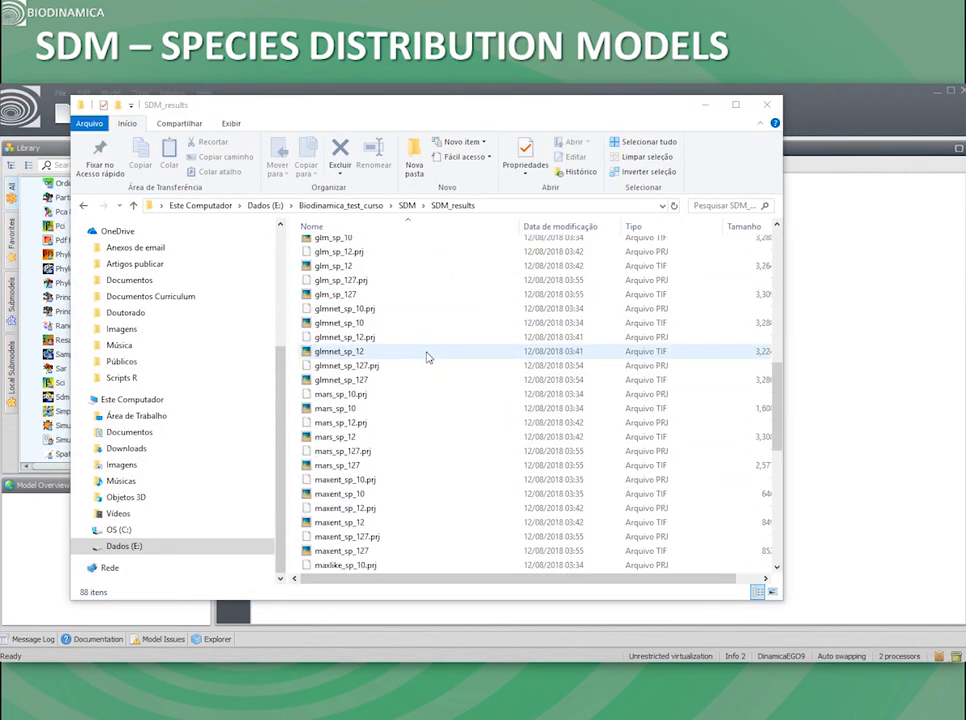
pyautogui.scroll(-4, 425, 357)
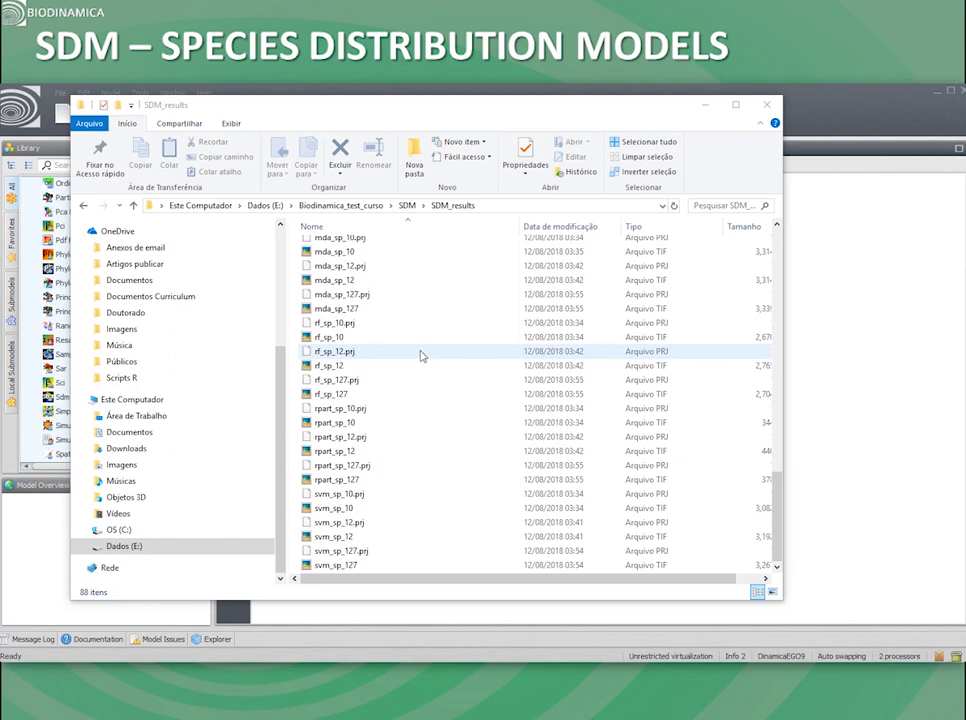
pyautogui.scroll(6, 421, 356)
pyautogui.scroll(14, 421, 356)
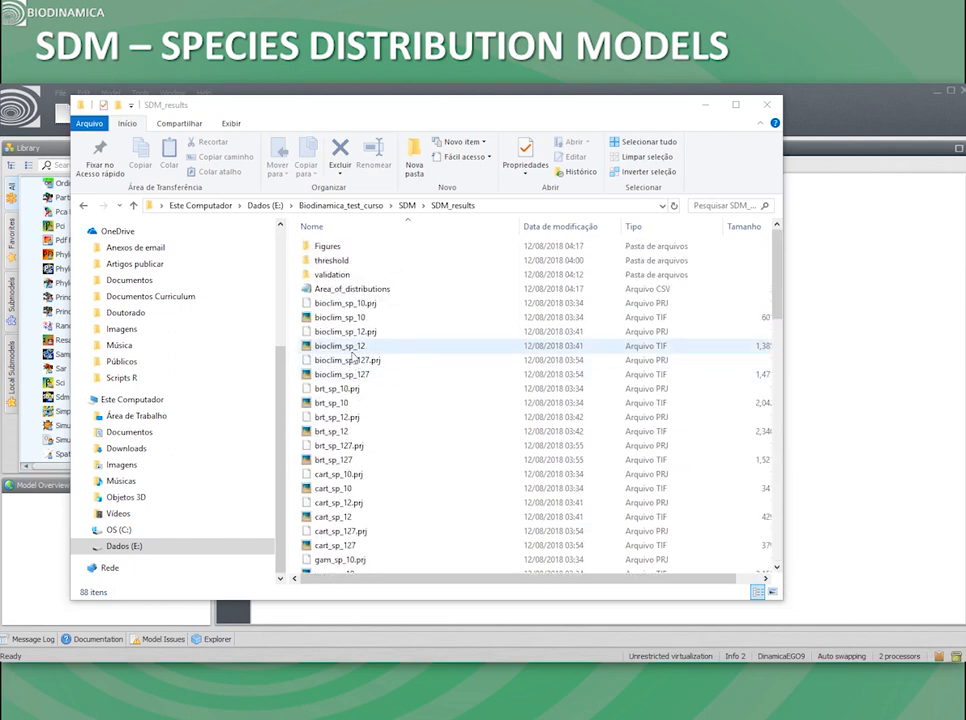
# Step: Open the Area_of_distributions table, examine the area values for each model and species, and close it
pyautogui.doubleClick(365, 288)
pyautogui.scroll(-5, 297, 234)
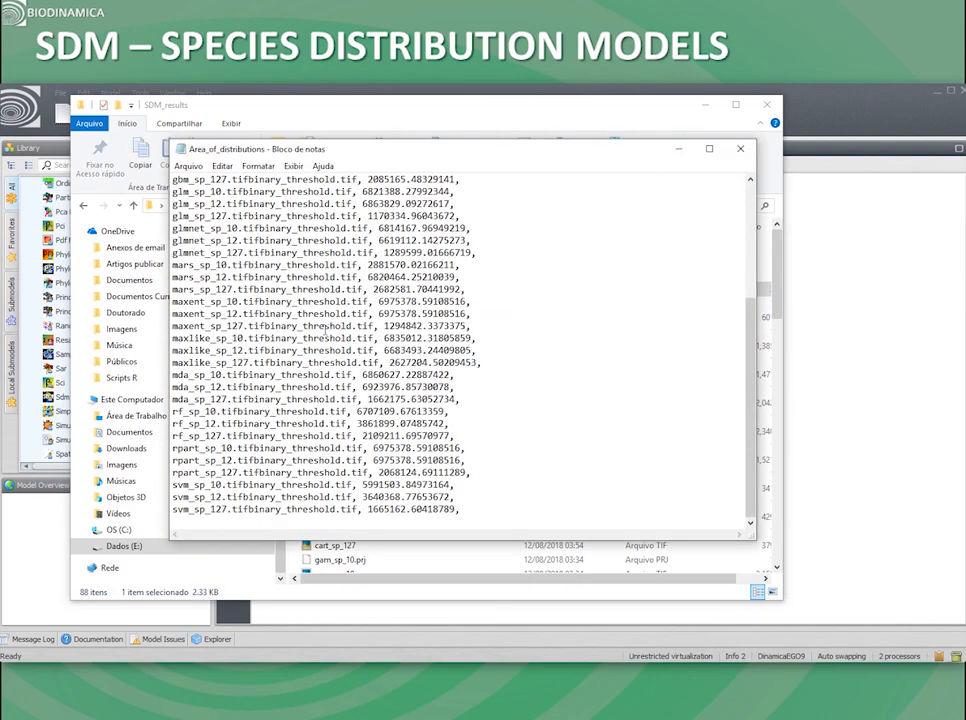
pyautogui.scroll(5, 322, 331)
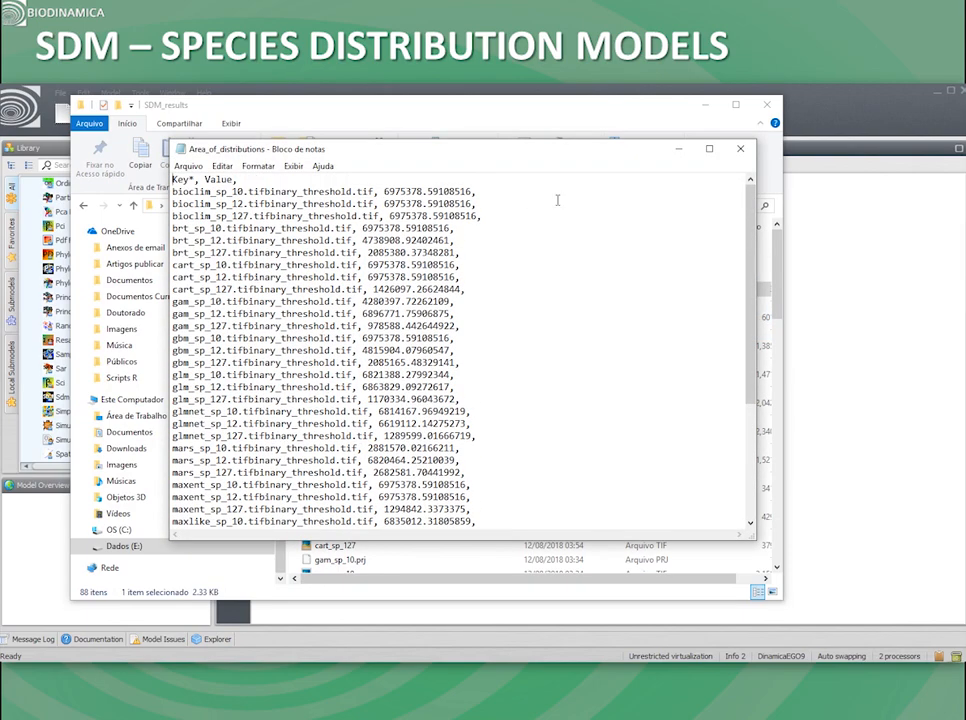
pyautogui.click(740, 148)
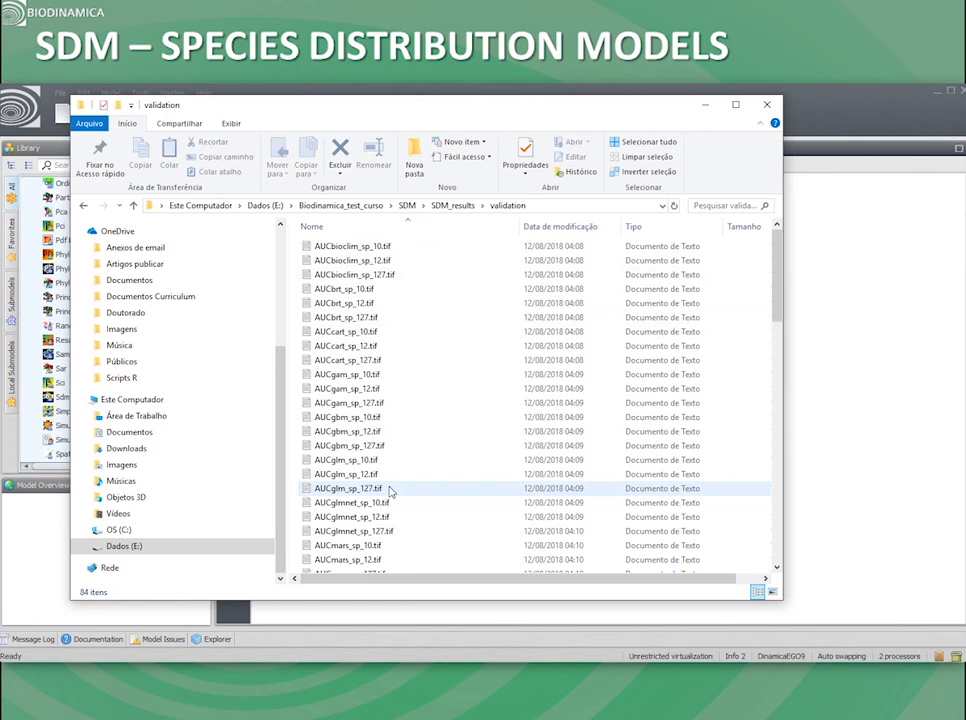
# Step: In the validation folder, open the Stat_gbm_sp_12.tifbinary_threshold.tif text file, examine its binary classification statistics, and close it
pyautogui.scroll(-7, 390, 488)
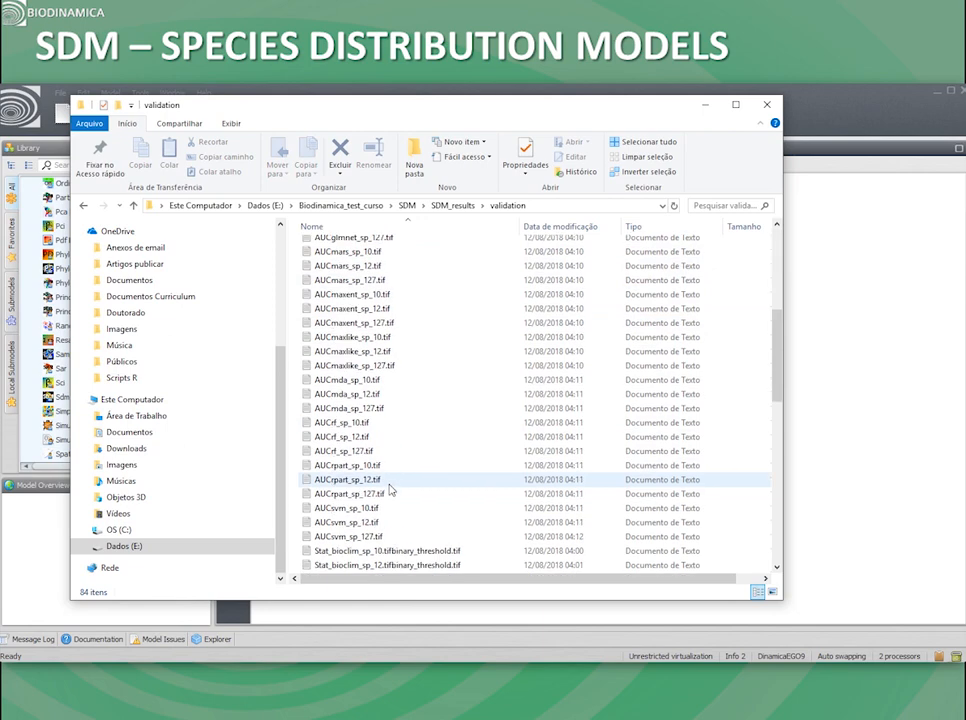
pyautogui.scroll(-2, 390, 488)
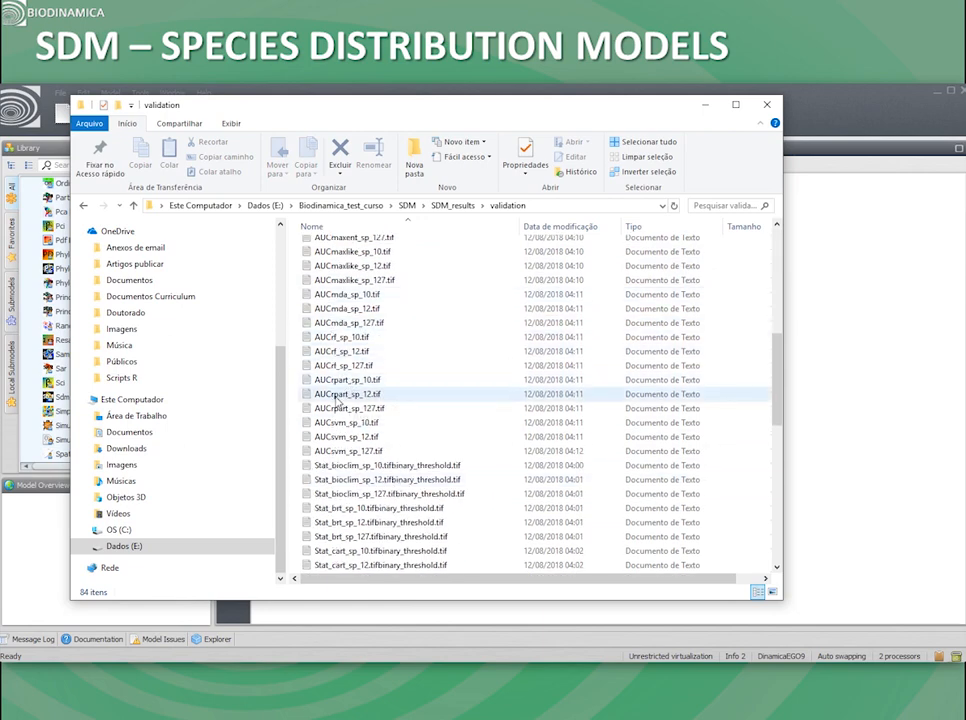
pyautogui.doubleClick(325, 395)
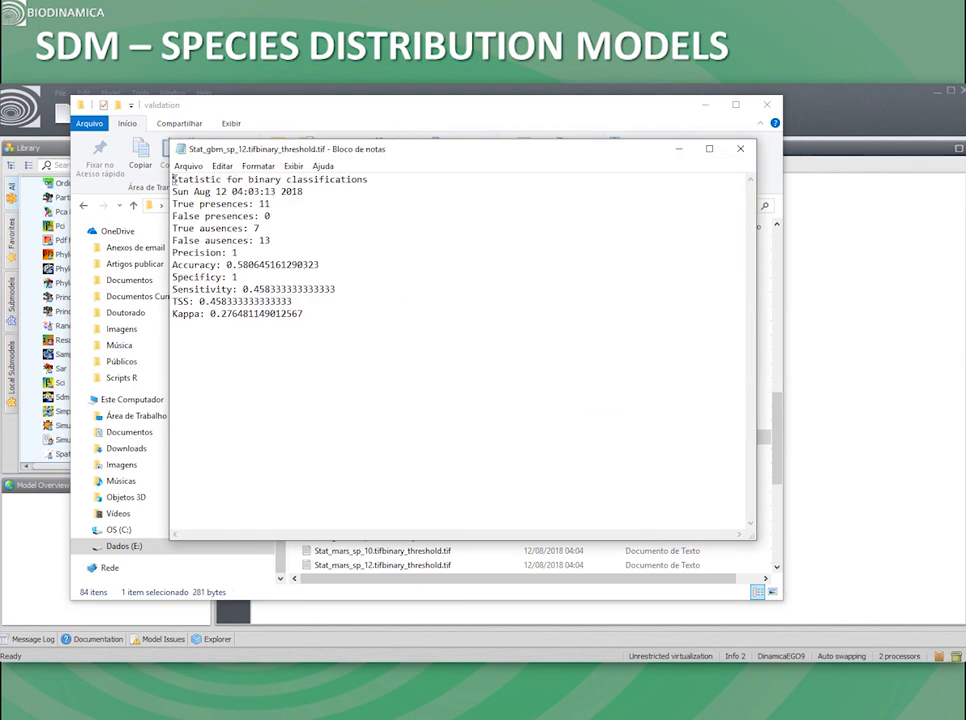
pyautogui.moveTo(173, 180); pyautogui.dragTo(416, 325)
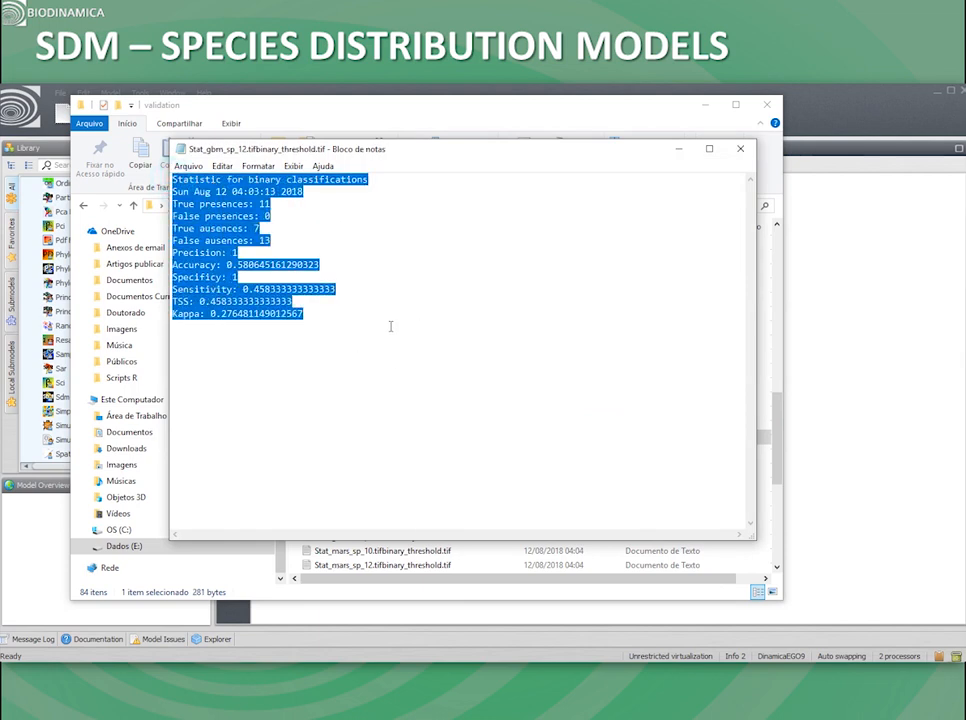
pyautogui.click(743, 156)
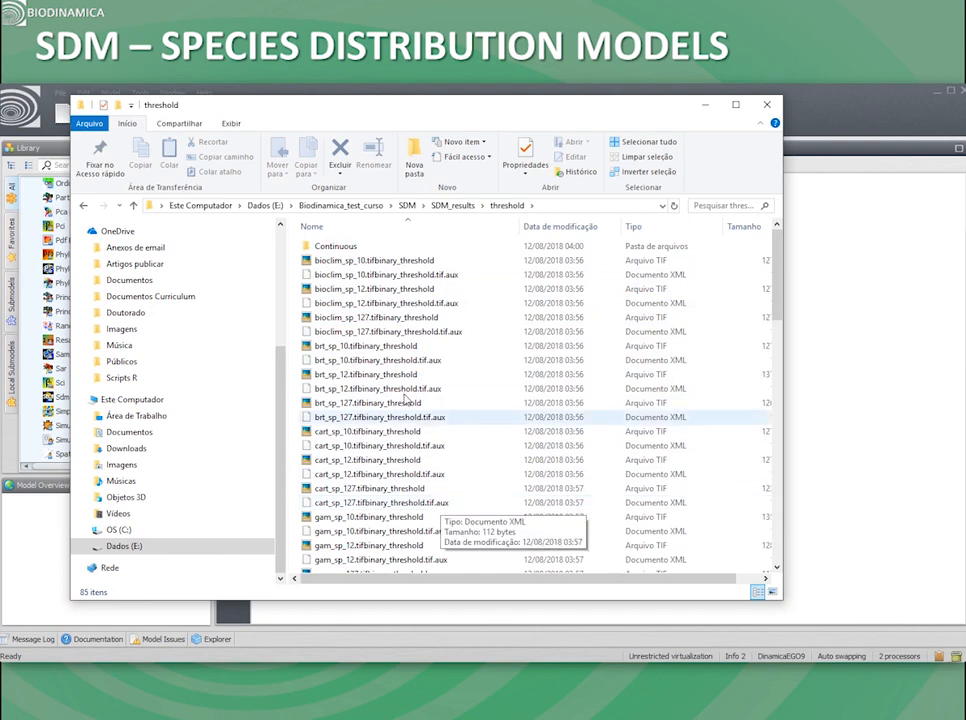
# Step: Go to the threshold folder in SDM_results and look through its binary maps and the Continuous subfolder
pyautogui.click(457, 207)
pyautogui.doubleClick(331, 264)
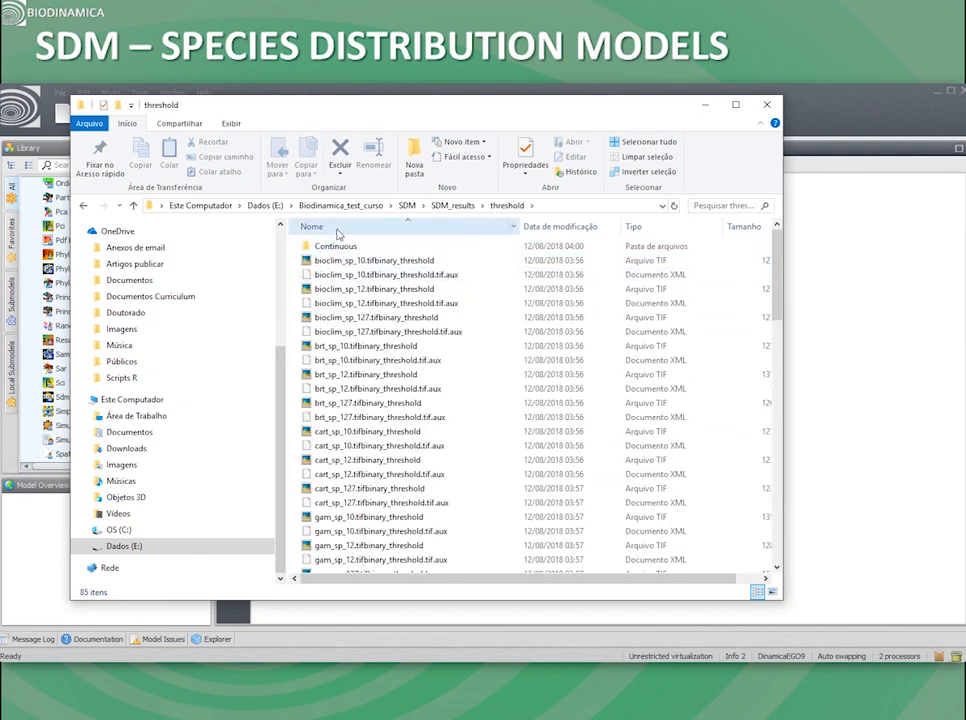
pyautogui.doubleClick(334, 246)
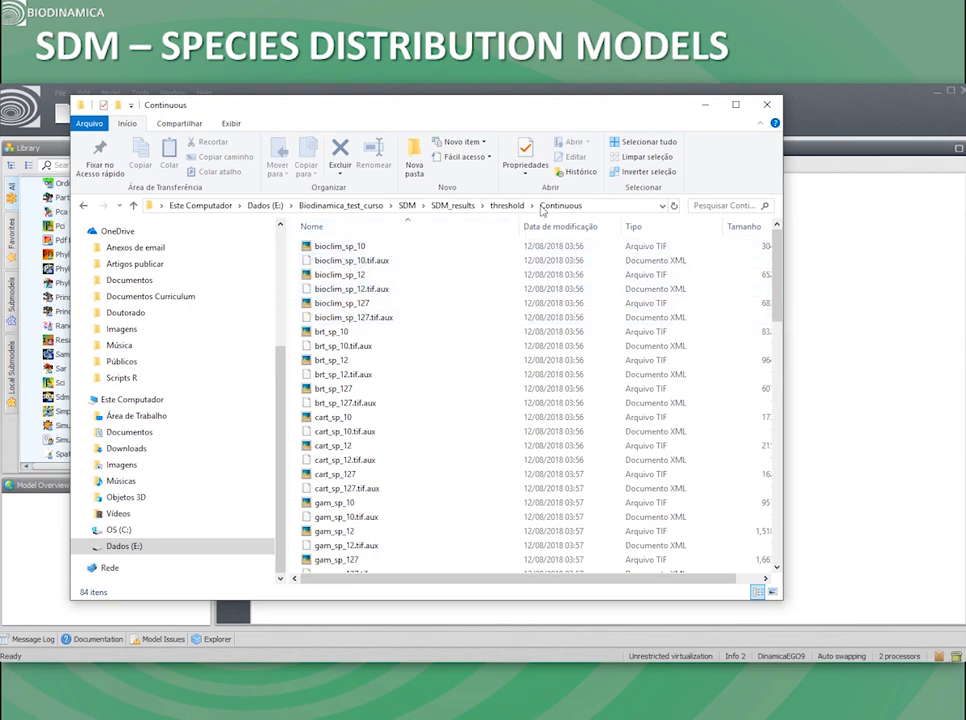
# Step: Leave the Continuous subfolder and open the gam_sp_12 PDF from the Figures folder of SDM_results
pyautogui.click(510, 208)
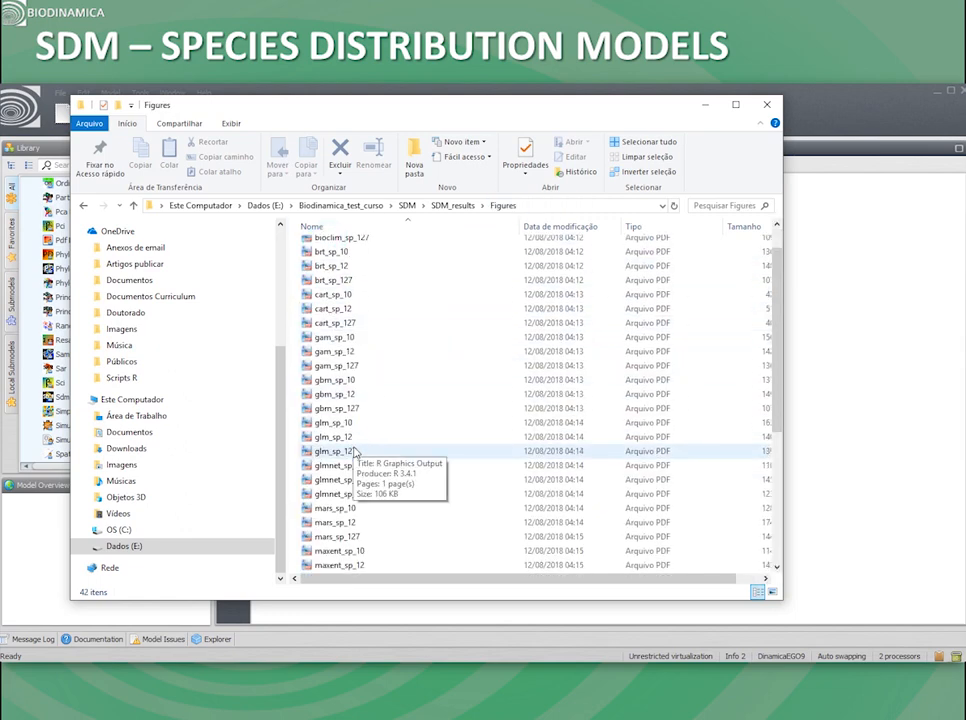
pyautogui.doubleClick(360, 370)
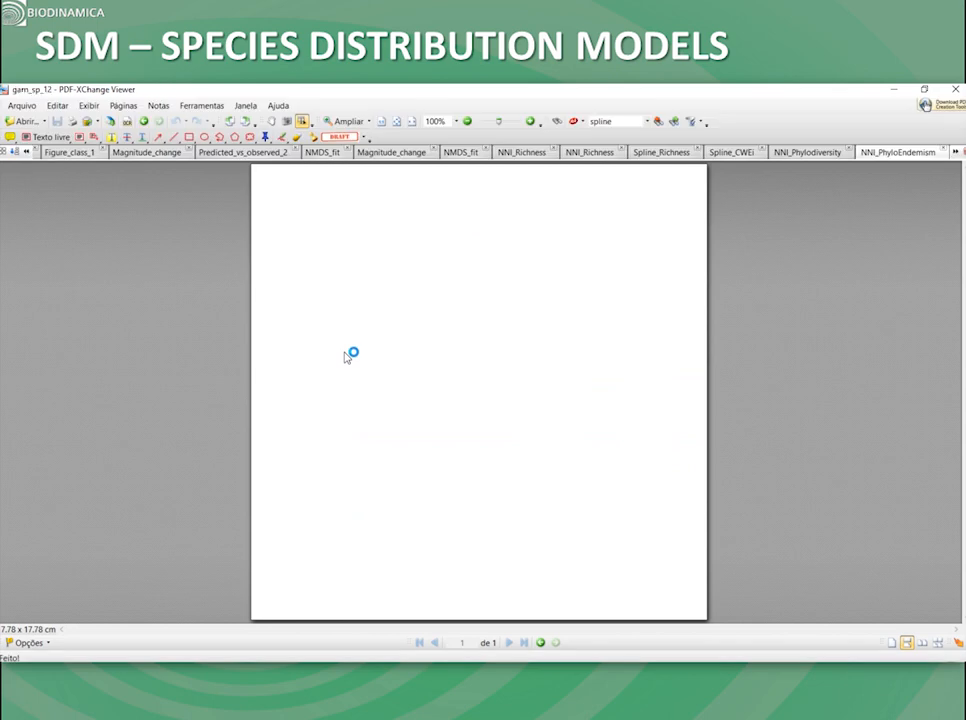